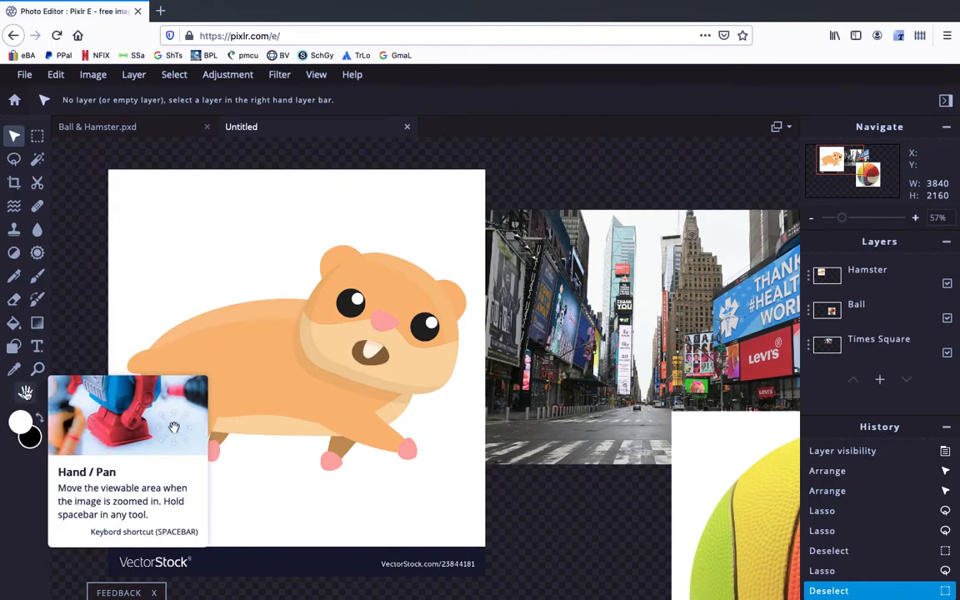
# Step: Pan around the canvas with the Hand tool to move the hamster image into view
pyautogui.click(26, 392)
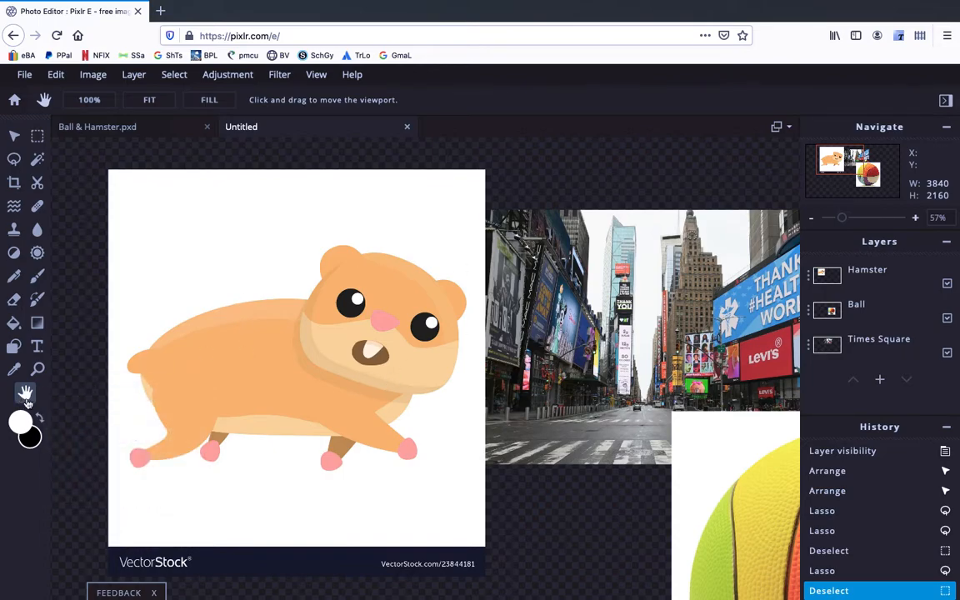
pyautogui.click(417, 391)
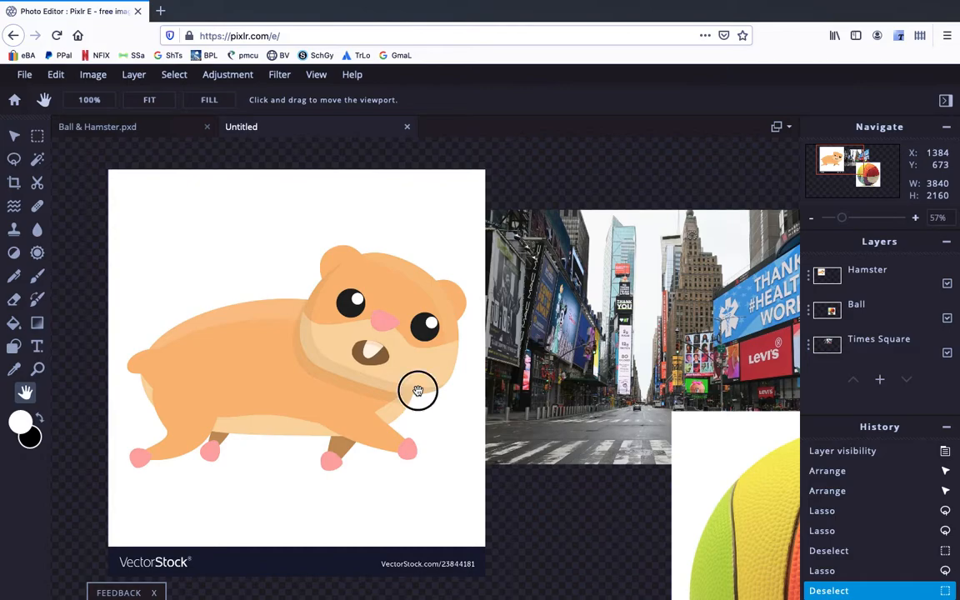
pyautogui.moveTo(417, 391); pyautogui.dragTo(574, 447)
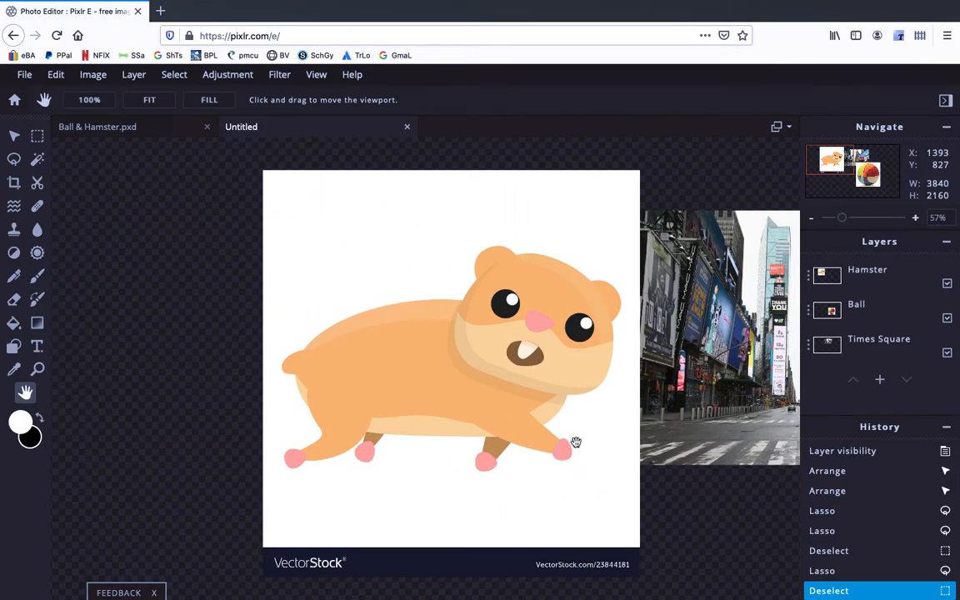
pyautogui.moveTo(602, 288); pyautogui.dragTo(291, 416)
pyautogui.moveTo(468, 404); pyautogui.dragTo(541, 321)
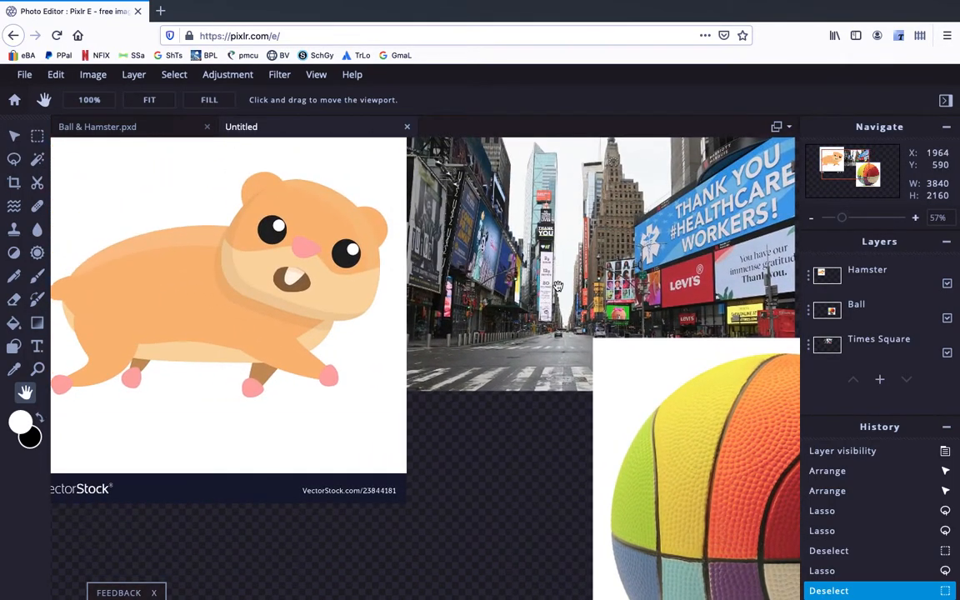
# Step: Zoom in and out on the hamster image with the Zoom tool in Plus and Minus modes
pyautogui.click(38, 373)
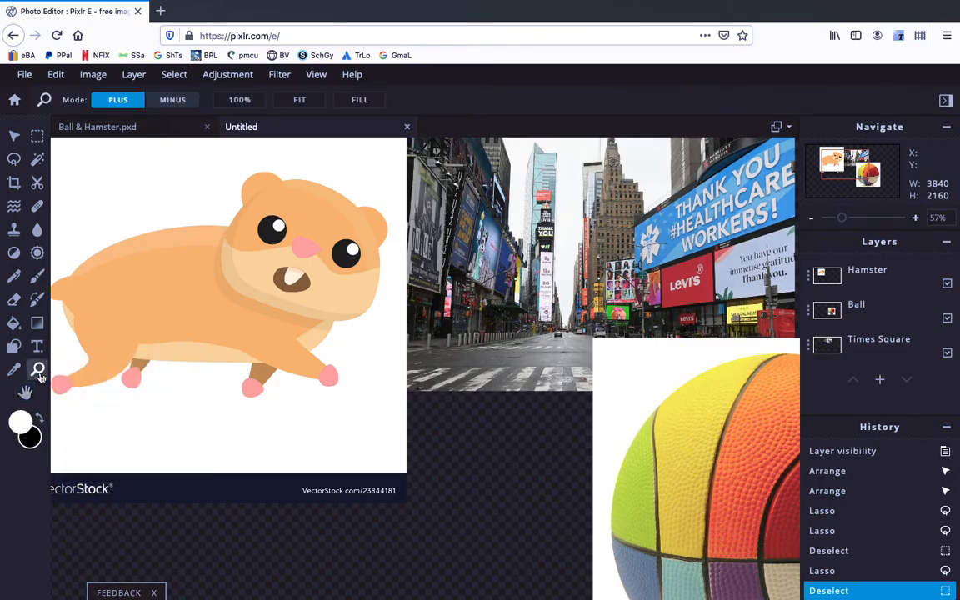
pyautogui.click(345, 342)
pyautogui.click(345, 342)
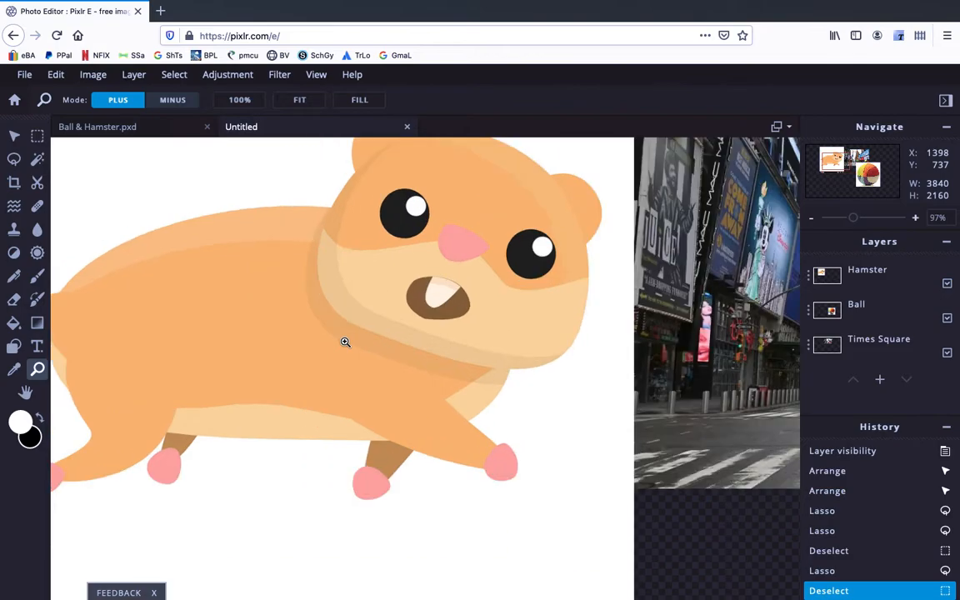
pyautogui.click(345, 342)
pyautogui.click(345, 342)
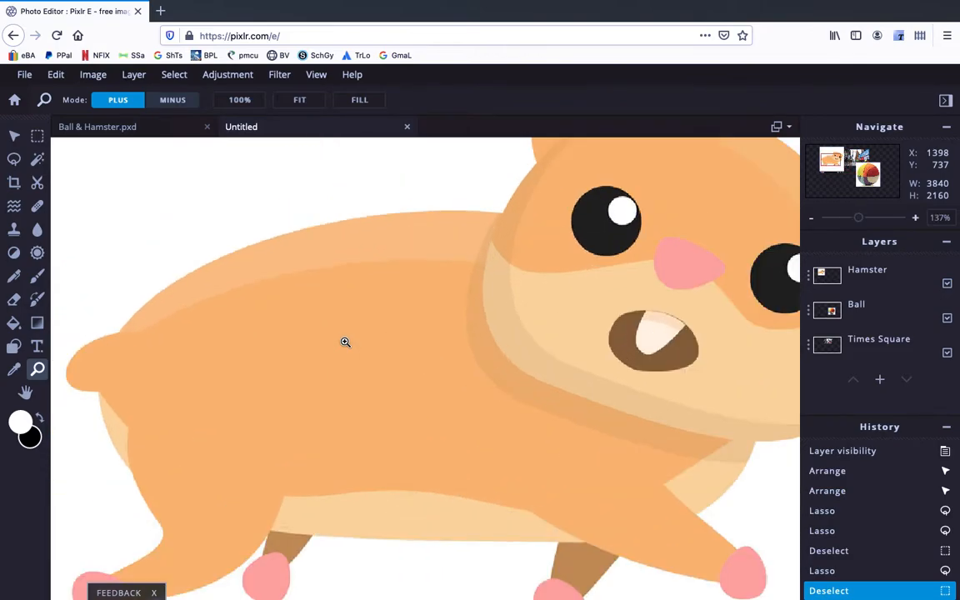
pyautogui.rightClick(345, 341)
pyautogui.click(180, 103)
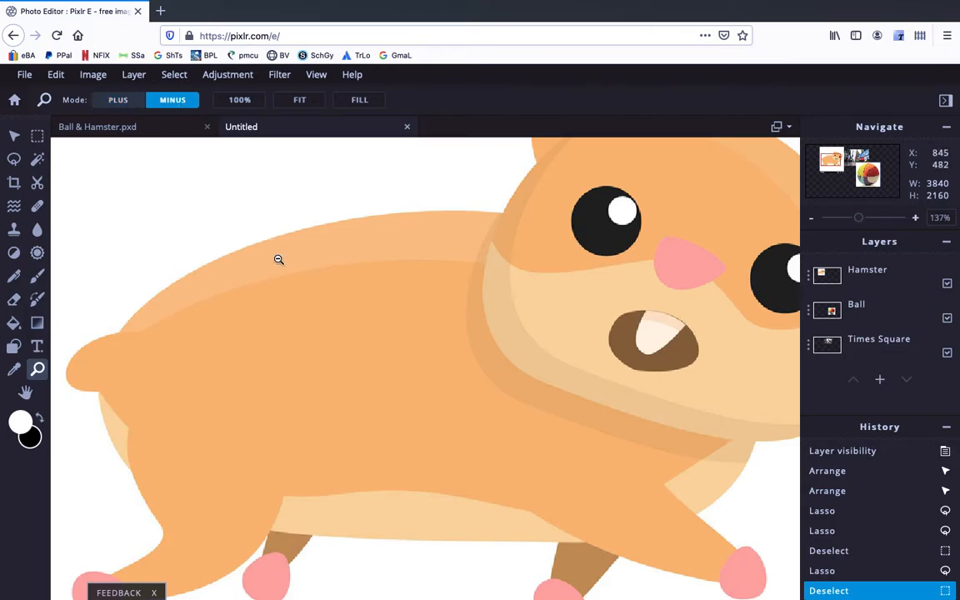
pyautogui.click(319, 313)
pyautogui.click(320, 313)
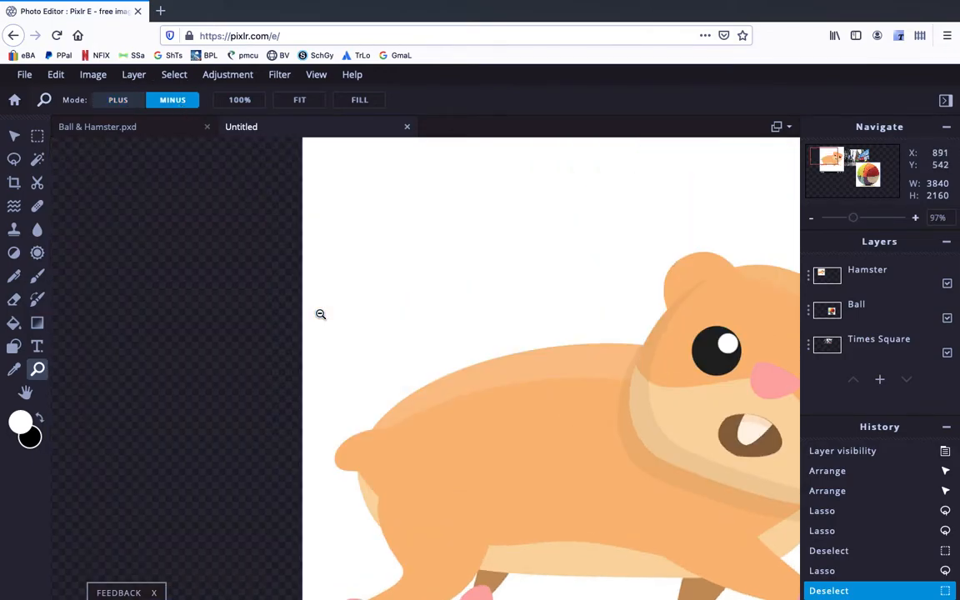
pyautogui.click(319, 313)
pyautogui.click(119, 99)
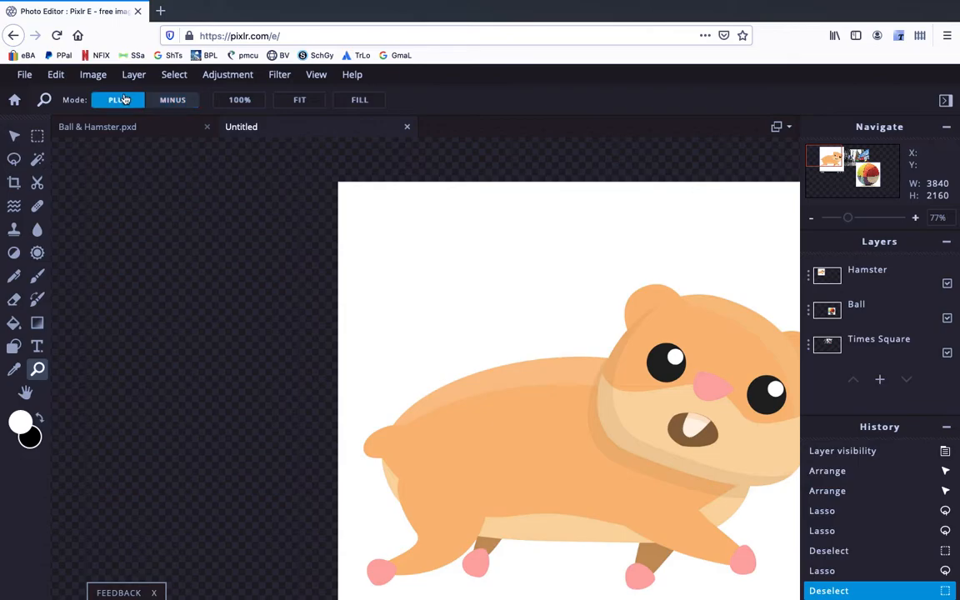
pyautogui.click(413, 299)
pyautogui.click(413, 299)
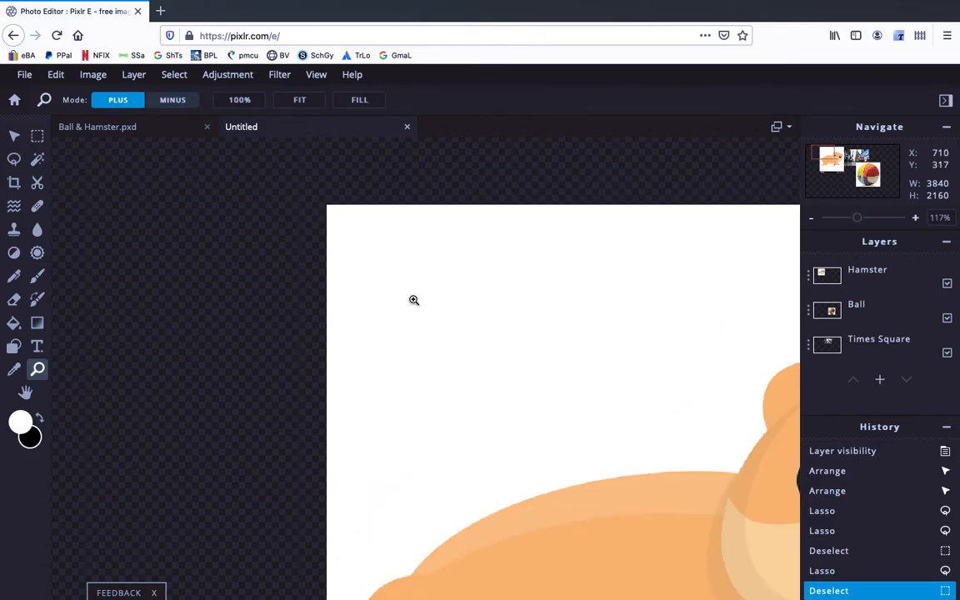
pyautogui.click(413, 300)
pyautogui.click(413, 300)
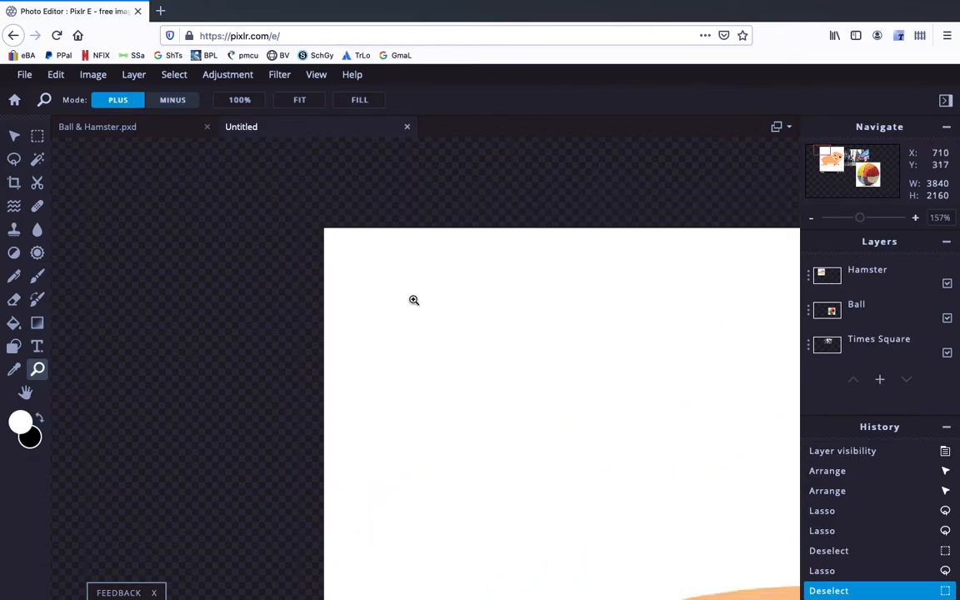
pyautogui.click(398, 347)
pyautogui.click(398, 347)
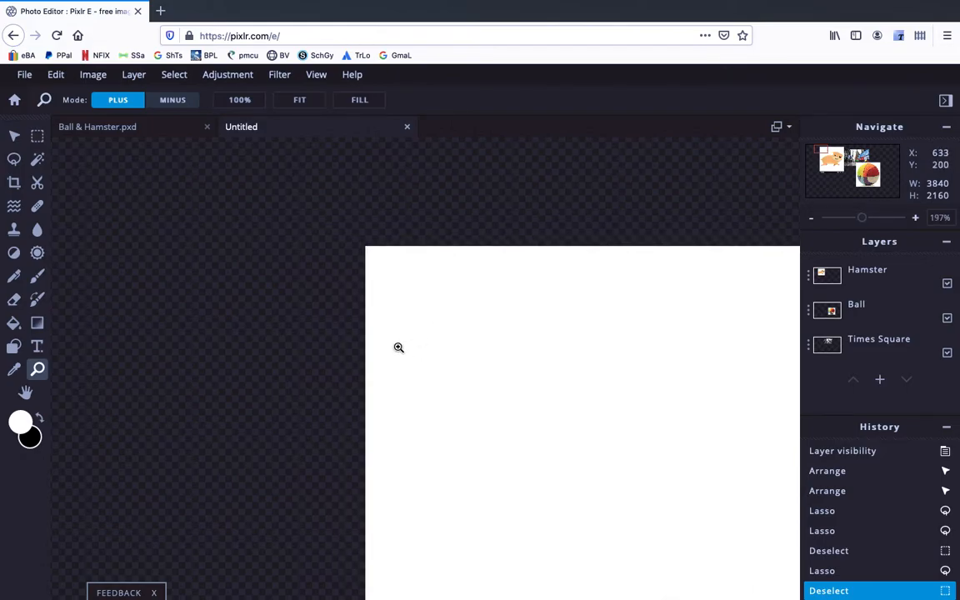
pyautogui.click(456, 417)
pyautogui.click(429, 420)
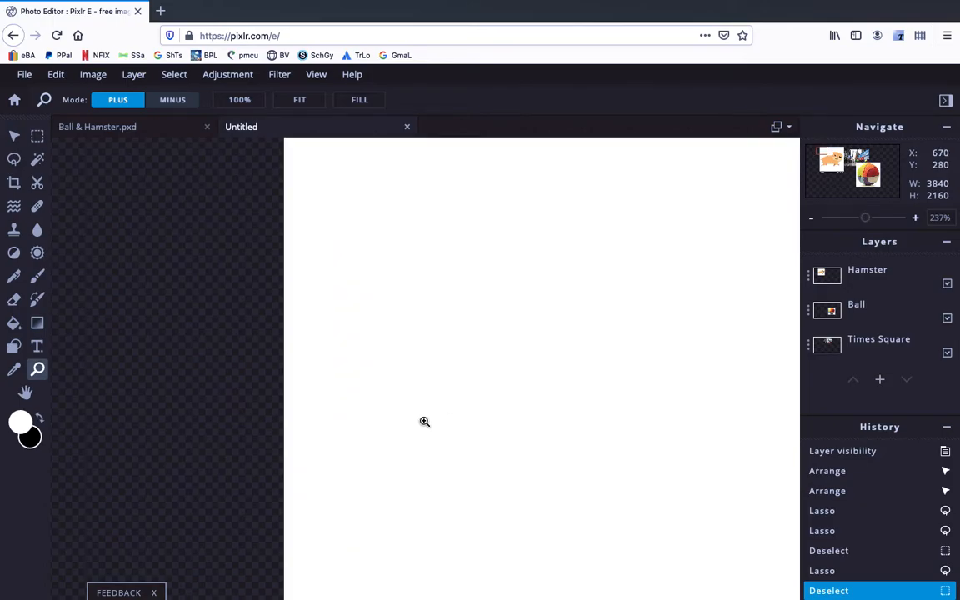
# Step: Pan across the zoomed-in hamster with the Hand tool to reach its head
pyautogui.click(25, 393)
pyautogui.moveTo(355, 456); pyautogui.dragTo(166, 312)
pyautogui.moveTo(501, 501); pyautogui.dragTo(321, 316)
pyautogui.moveTo(514, 431); pyautogui.dragTo(549, 285)
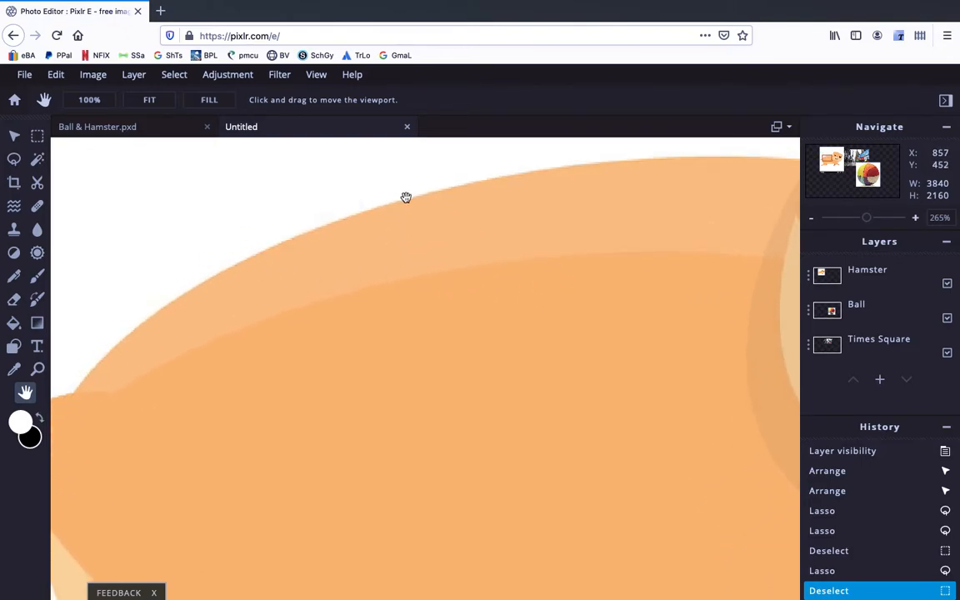
pyautogui.click(36, 275)
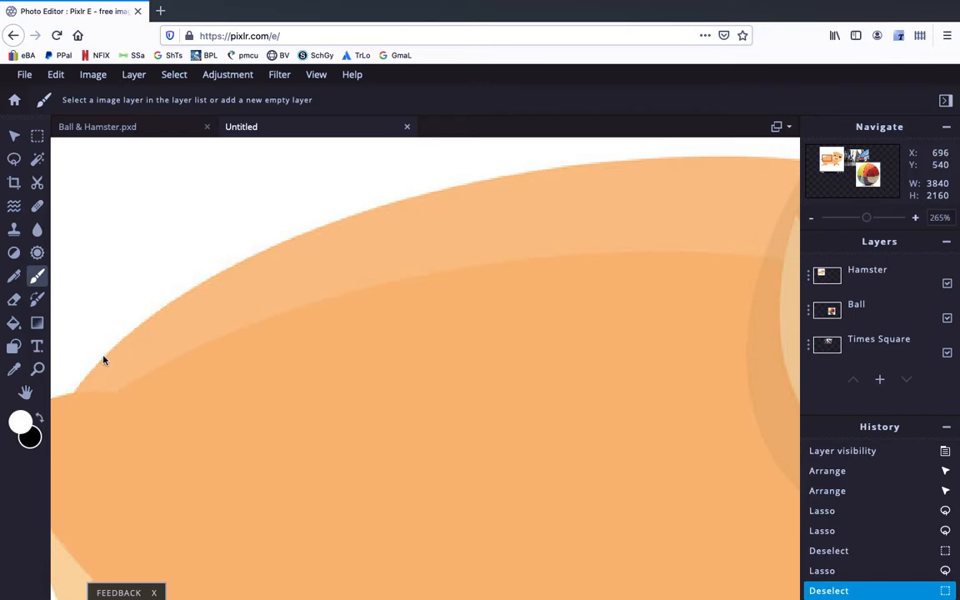
pyautogui.click(25, 391)
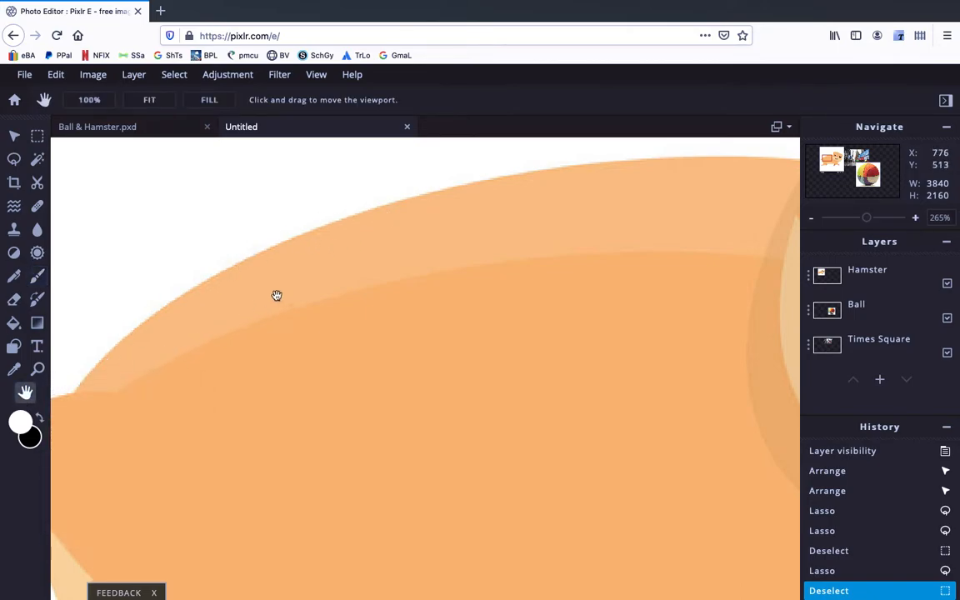
pyautogui.moveTo(274, 270); pyautogui.dragTo(48, 376)
pyautogui.moveTo(420, 356); pyautogui.dragTo(173, 406)
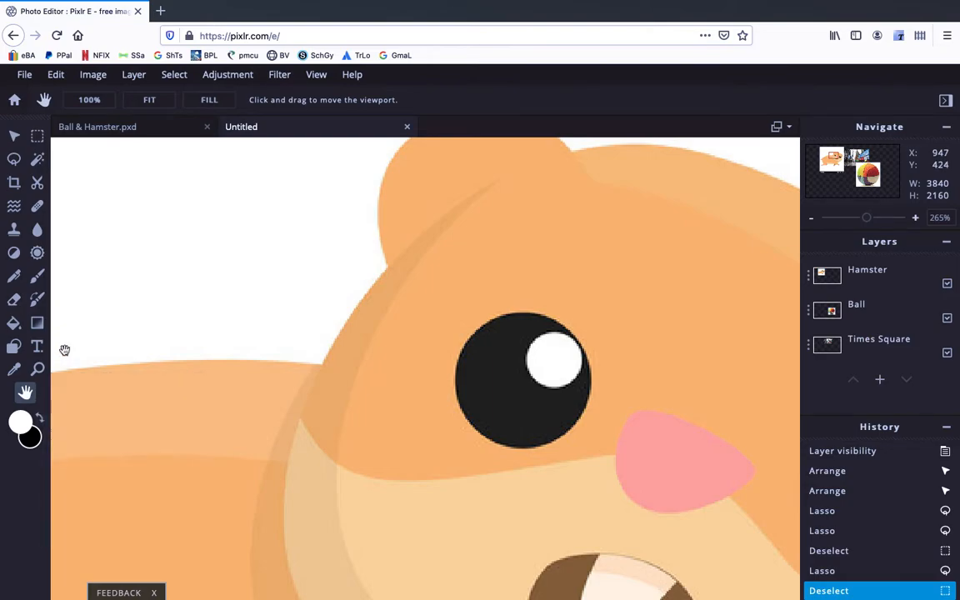
# Step: Add a new empty layer and paint a short white test stroke on it with the brush
pyautogui.click(38, 278)
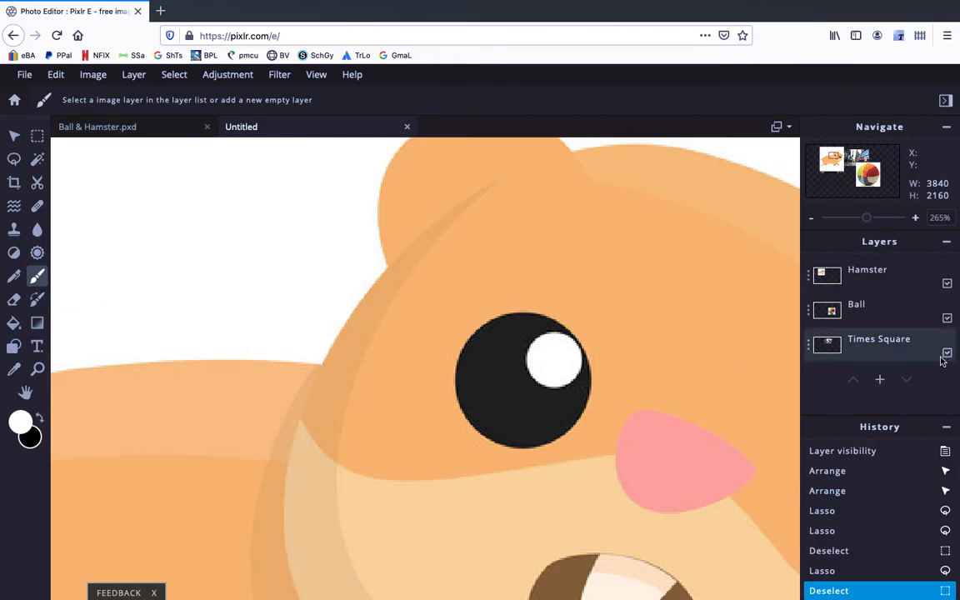
pyautogui.click(880, 381)
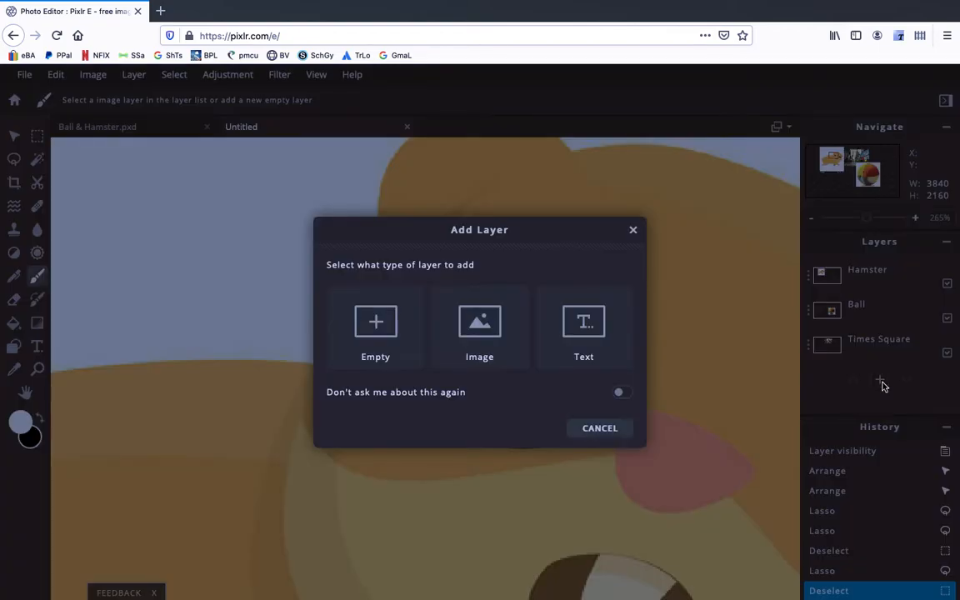
pyautogui.click(375, 329)
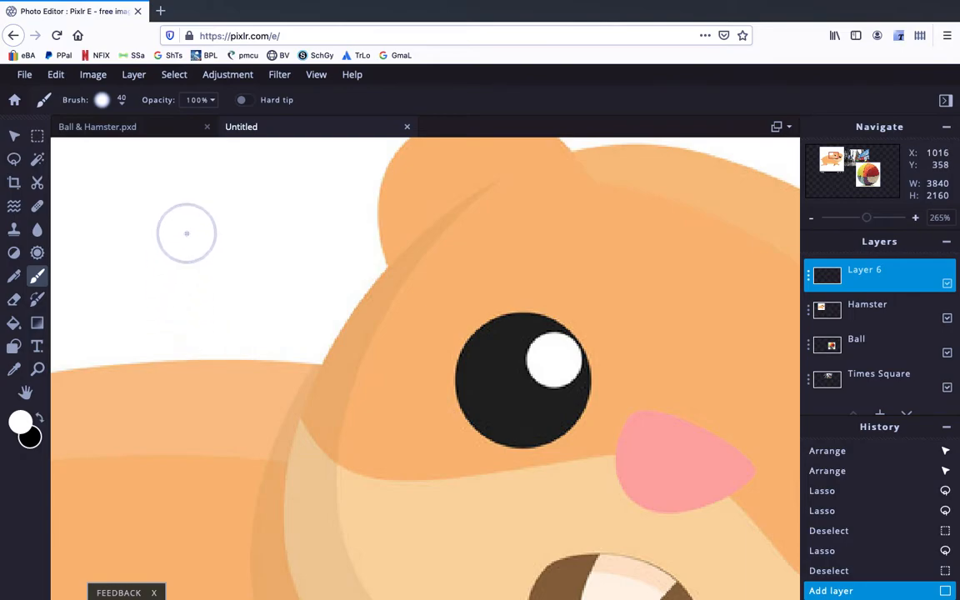
pyautogui.moveTo(134, 362)
pyautogui.mouseDown()
pyautogui.moveTo(152, 324)
pyautogui.moveTo(203, 333)
pyautogui.mouseUp()
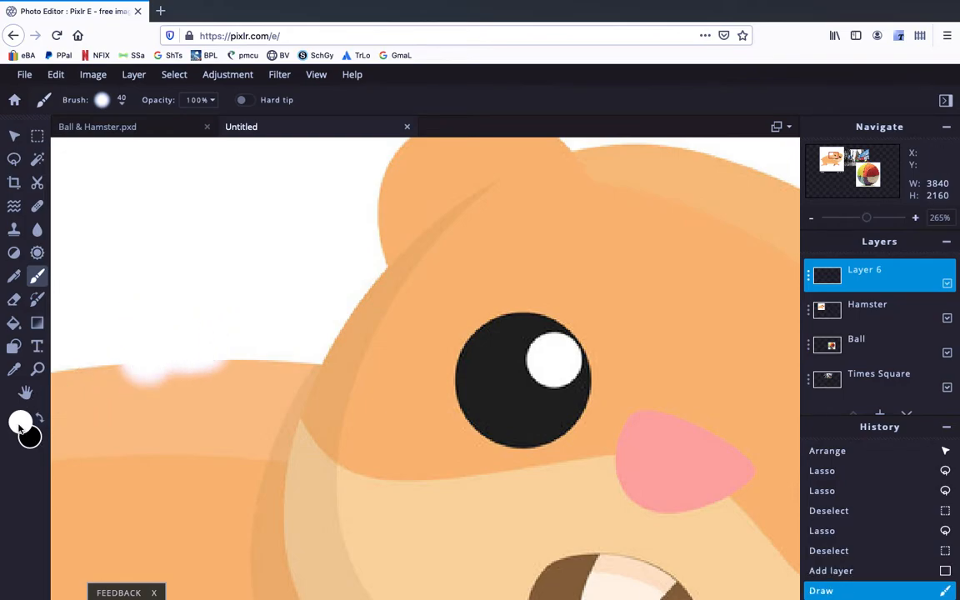
# Step: Set the foreground colour to red #F51313 and paint a red stroke along the hamster's back outline
pyautogui.click(21, 422)
pyautogui.click(474, 263)
pyautogui.moveTo(473, 263); pyautogui.dragTo(484, 252)
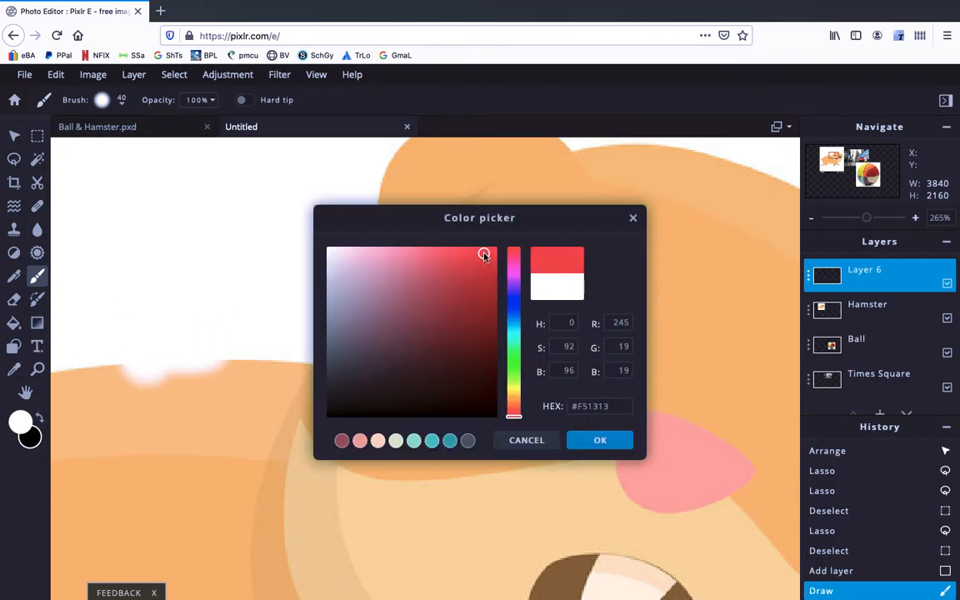
pyautogui.click(597, 441)
pyautogui.moveTo(121, 350)
pyautogui.mouseDown()
pyautogui.moveTo(126, 357)
pyautogui.moveTo(198, 322)
pyautogui.moveTo(284, 343)
pyautogui.moveTo(324, 326)
pyautogui.moveTo(354, 301)
pyautogui.moveTo(407, 124)
pyautogui.moveTo(364, 221)
pyautogui.moveTo(232, 328)
pyautogui.moveTo(121, 337)
pyautogui.moveTo(83, 353)
pyautogui.moveTo(285, 317)
pyautogui.mouseUp()
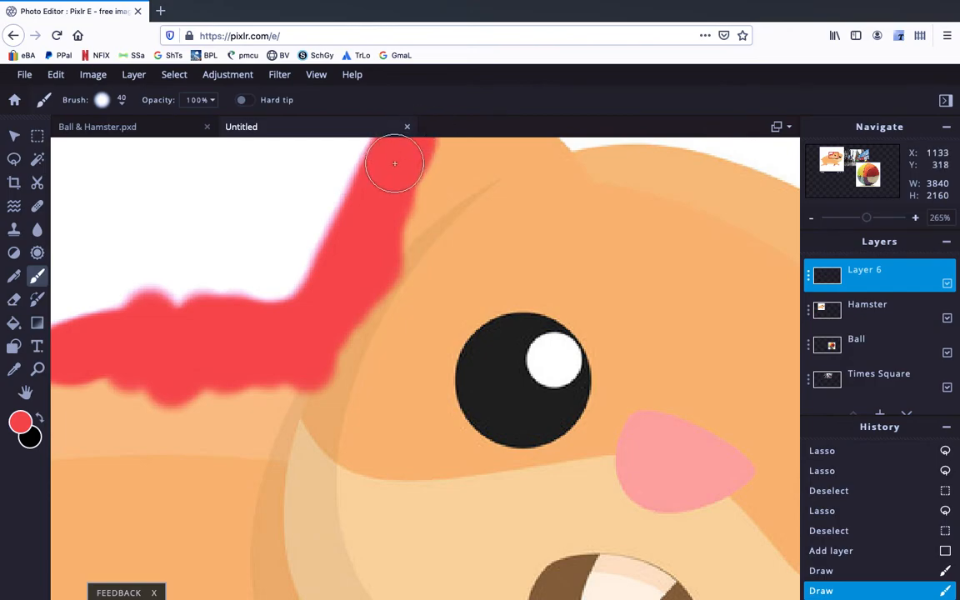
# Step: Continue the red outline with brush strokes around the top of the hamster's head
pyautogui.click(25, 391)
pyautogui.moveTo(397, 176); pyautogui.dragTo(145, 362)
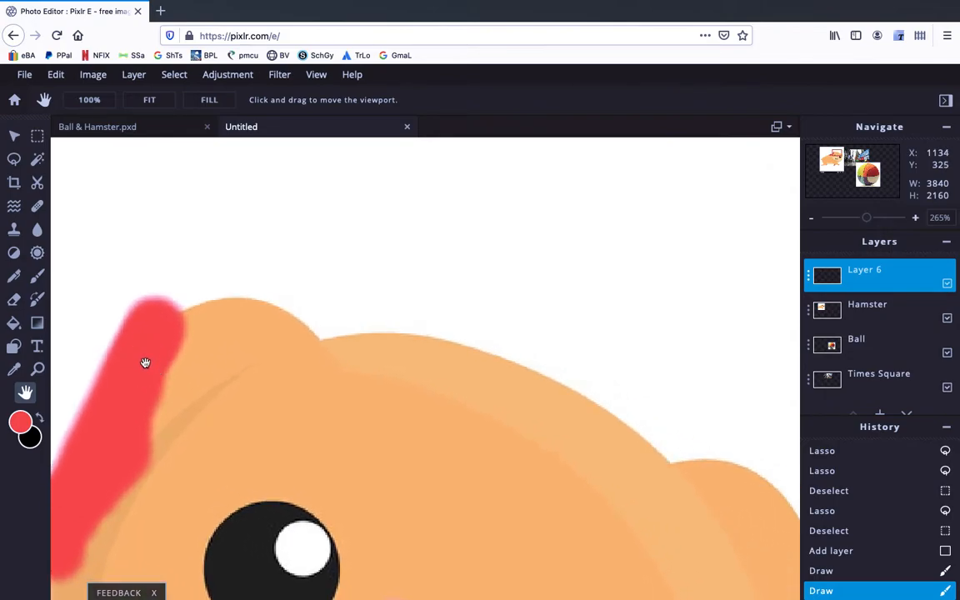
pyautogui.click(37, 276)
pyautogui.moveTo(160, 309)
pyautogui.mouseDown()
pyautogui.moveTo(255, 280)
pyautogui.moveTo(349, 319)
pyautogui.moveTo(516, 348)
pyautogui.moveTo(625, 395)
pyautogui.moveTo(689, 449)
pyautogui.mouseUp()
pyautogui.moveTo(757, 463)
pyautogui.mouseDown()
pyautogui.moveTo(775, 471)
pyautogui.moveTo(793, 502)
pyautogui.mouseUp()
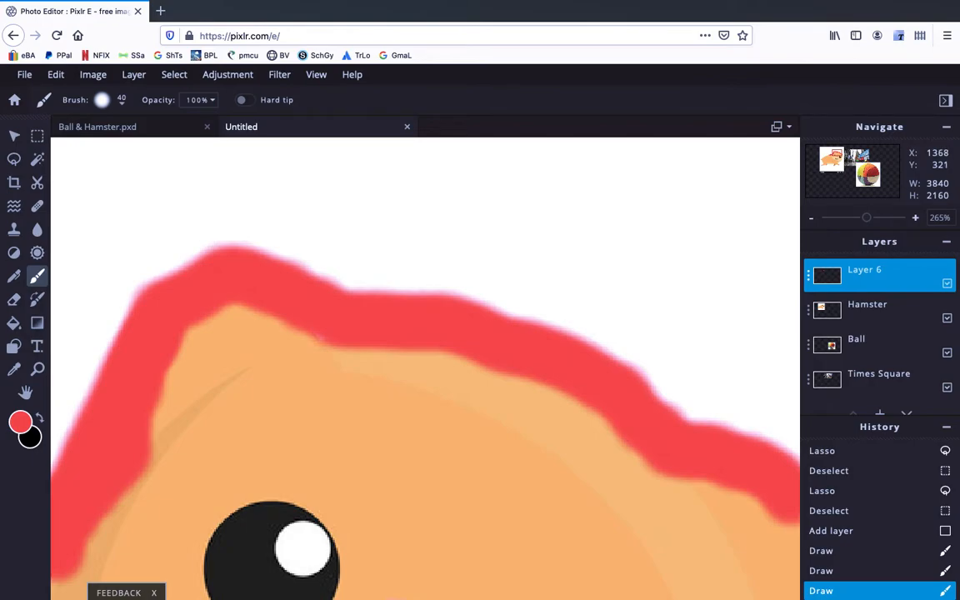
# Step: Extend the red outline down the hamster's face, chest and around its front legs
pyautogui.moveTo(585, 376)
pyautogui.mouseDown()
pyautogui.moveTo(327, 326)
pyautogui.moveTo(269, 291)
pyautogui.moveTo(266, 177)
pyautogui.mouseUp()
pyautogui.moveTo(431, 406); pyautogui.dragTo(359, 243)
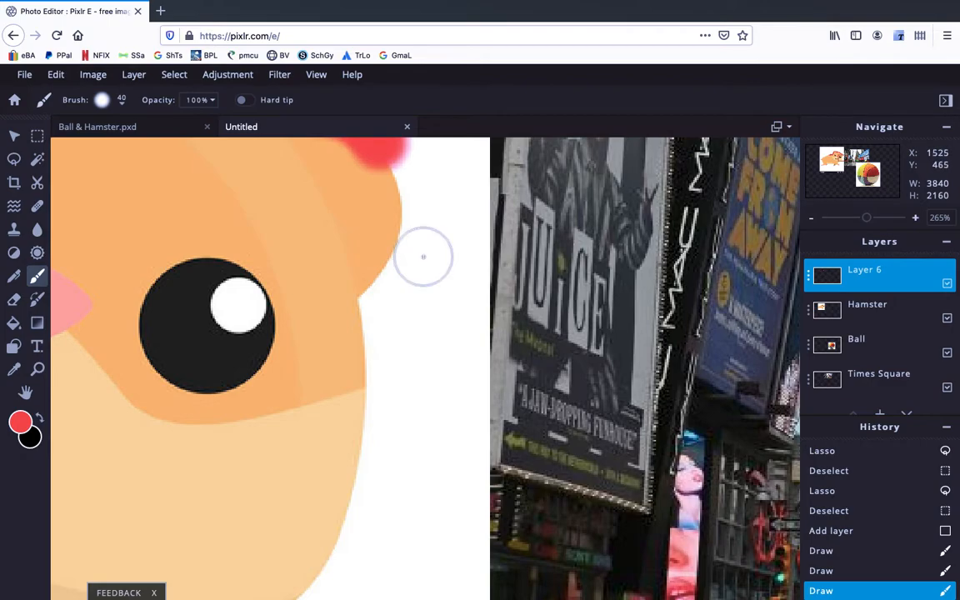
pyautogui.moveTo(395, 162)
pyautogui.mouseDown()
pyautogui.moveTo(391, 257)
pyautogui.moveTo(349, 333)
pyautogui.moveTo(349, 472)
pyautogui.moveTo(310, 551)
pyautogui.moveTo(278, 574)
pyautogui.moveTo(293, 565)
pyautogui.moveTo(390, 272)
pyautogui.moveTo(486, 161)
pyautogui.mouseUp()
pyautogui.moveTo(463, 246)
pyautogui.mouseDown()
pyautogui.moveTo(334, 287)
pyautogui.moveTo(300, 370)
pyautogui.moveTo(261, 411)
pyautogui.moveTo(211, 419)
pyautogui.moveTo(329, 515)
pyautogui.moveTo(336, 563)
pyautogui.moveTo(311, 579)
pyautogui.moveTo(259, 557)
pyautogui.moveTo(214, 561)
pyautogui.moveTo(75, 513)
pyautogui.mouseUp()
pyautogui.moveTo(136, 503)
pyautogui.mouseDown()
pyautogui.moveTo(527, 253)
pyautogui.moveTo(553, 253)
pyautogui.moveTo(502, 252)
pyautogui.moveTo(433, 322)
pyautogui.moveTo(435, 345)
pyautogui.moveTo(412, 369)
pyautogui.moveTo(356, 384)
pyautogui.moveTo(322, 364)
pyautogui.moveTo(325, 312)
pyautogui.moveTo(345, 298)
pyautogui.moveTo(357, 231)
pyautogui.mouseUp()
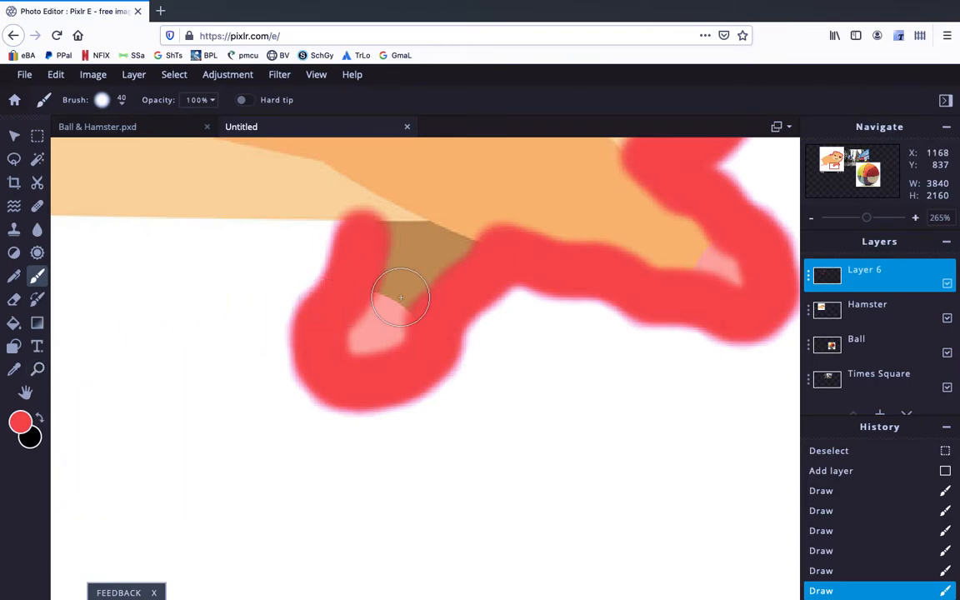
# Step: Zoom out and back in to review the red outline around the hamster
pyautogui.scroll(-5, 400, 298)
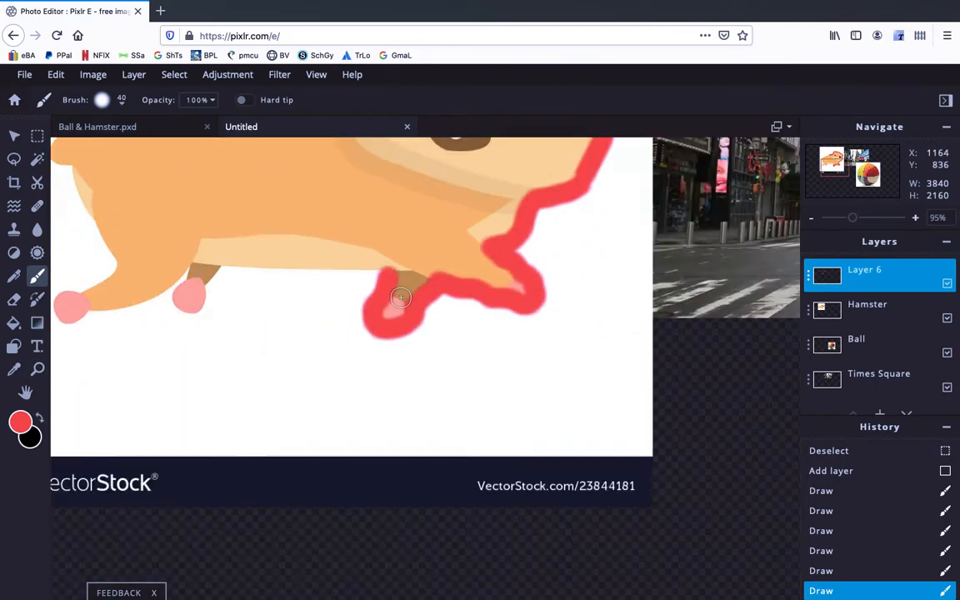
pyautogui.scroll(3, 400, 297)
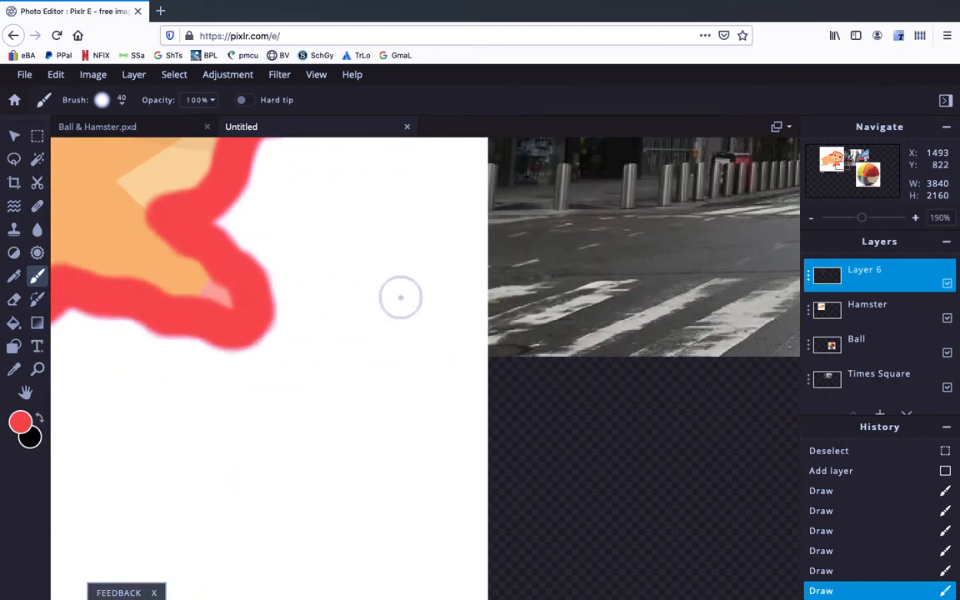
pyautogui.scroll(-1, 399, 297)
pyautogui.scroll(-4, 400, 297)
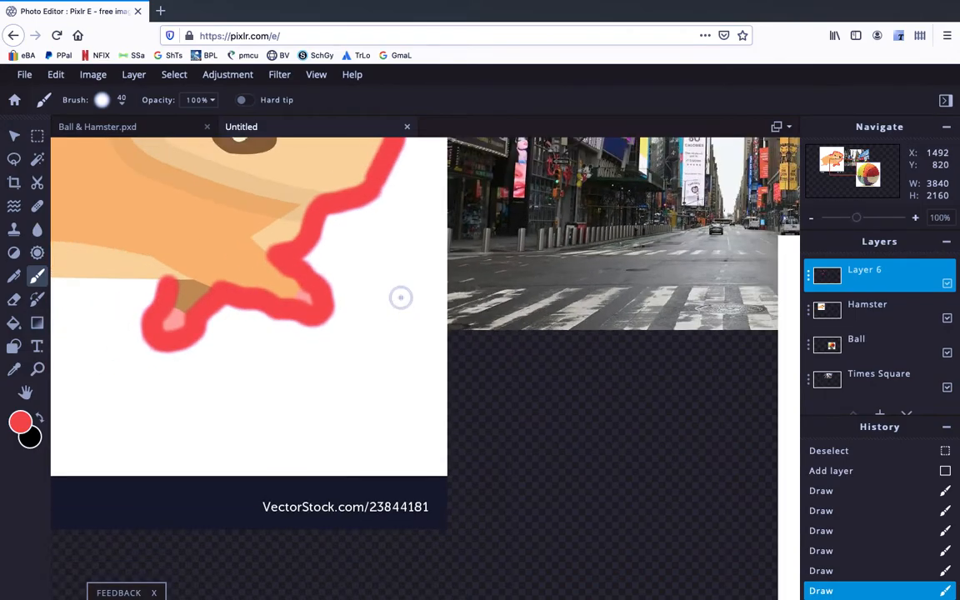
pyautogui.scroll(-1, 400, 298)
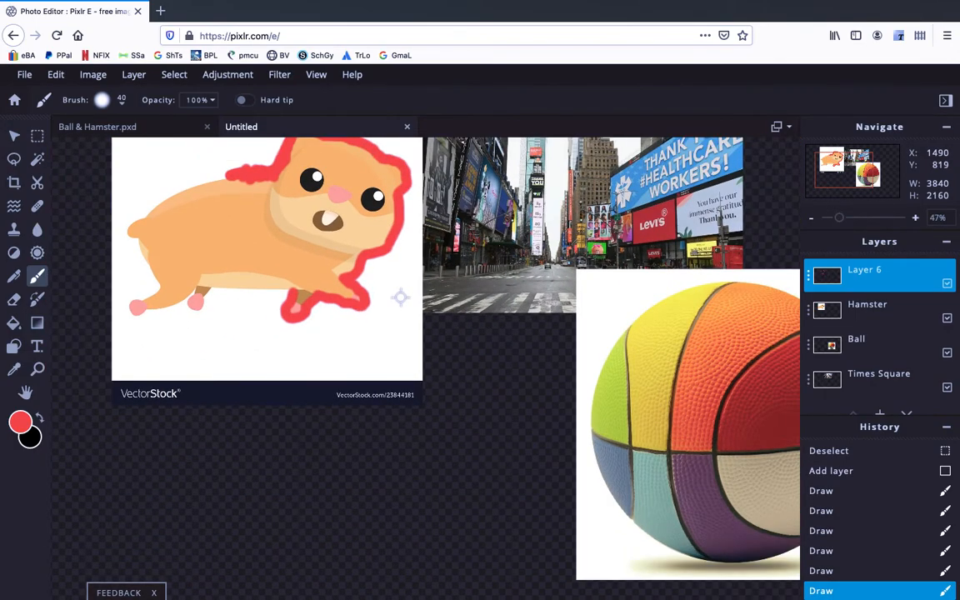
pyautogui.scroll(-2, 400, 297)
pyautogui.scroll(5, 400, 297)
pyautogui.scroll(-4, 400, 297)
pyautogui.scroll(5, 400, 297)
pyautogui.scroll(3, 400, 297)
pyautogui.scroll(-5, 400, 298)
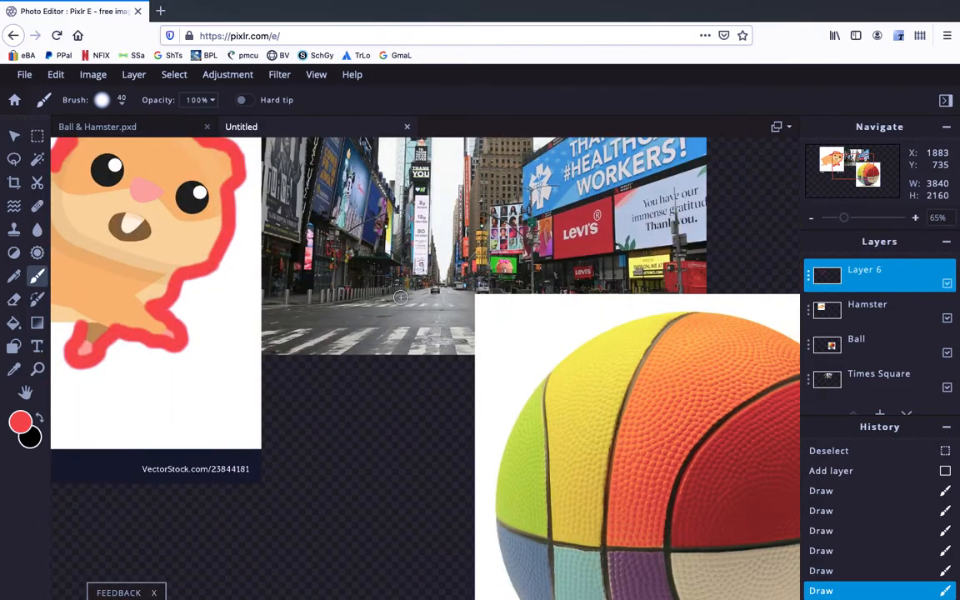
pyautogui.scroll(-5, 400, 297)
pyautogui.moveTo(248, 313); pyautogui.dragTo(360, 342)
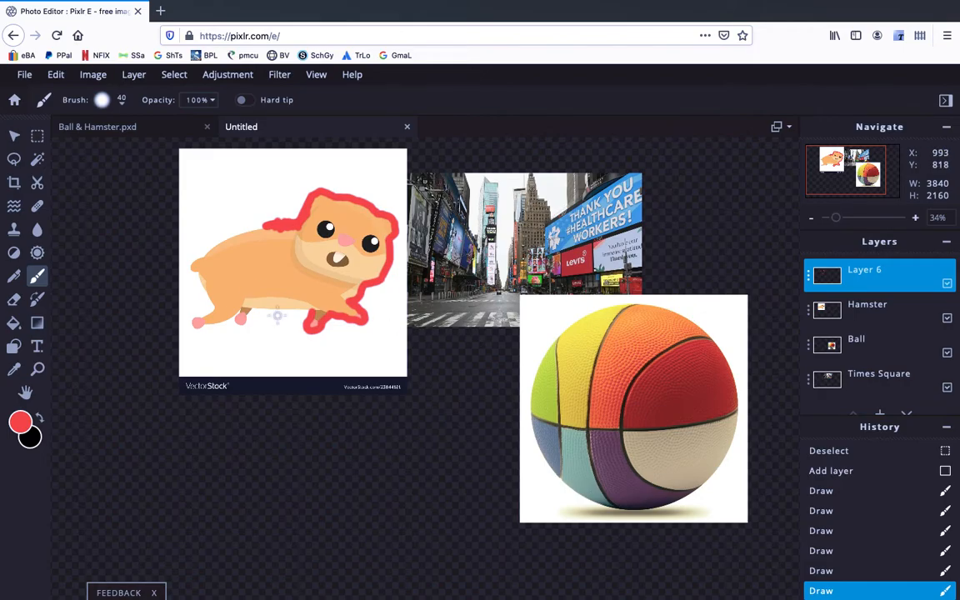
pyautogui.scroll(15, 275, 315)
pyautogui.scroll(-2, 277, 315)
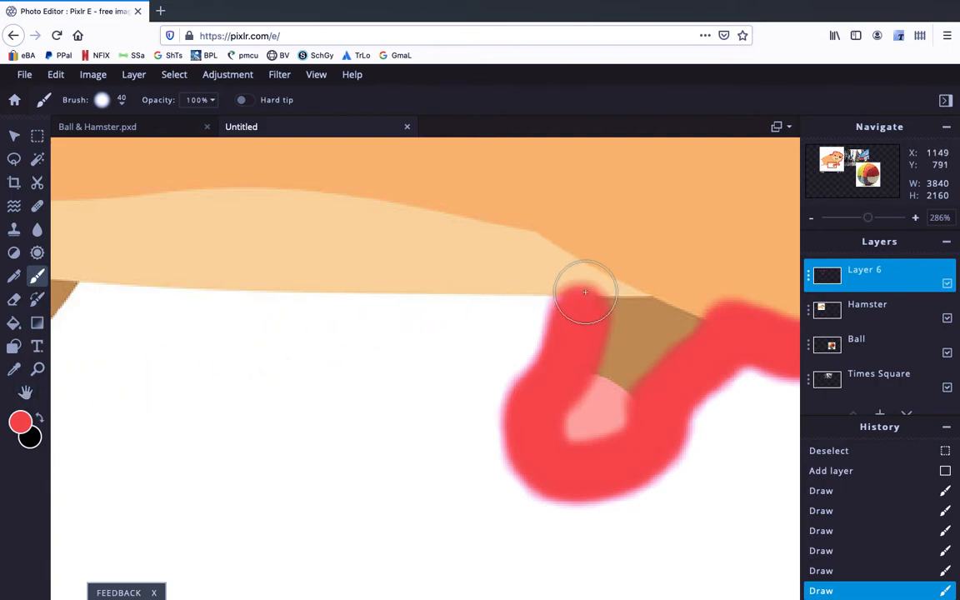
# Step: Finish the red outline with a stroke along the hamster's belly and zoom out to see the whole canvas
pyautogui.moveTo(574, 298)
pyautogui.mouseDown()
pyautogui.moveTo(546, 279)
pyautogui.moveTo(288, 301)
pyautogui.moveTo(93, 294)
pyautogui.mouseUp()
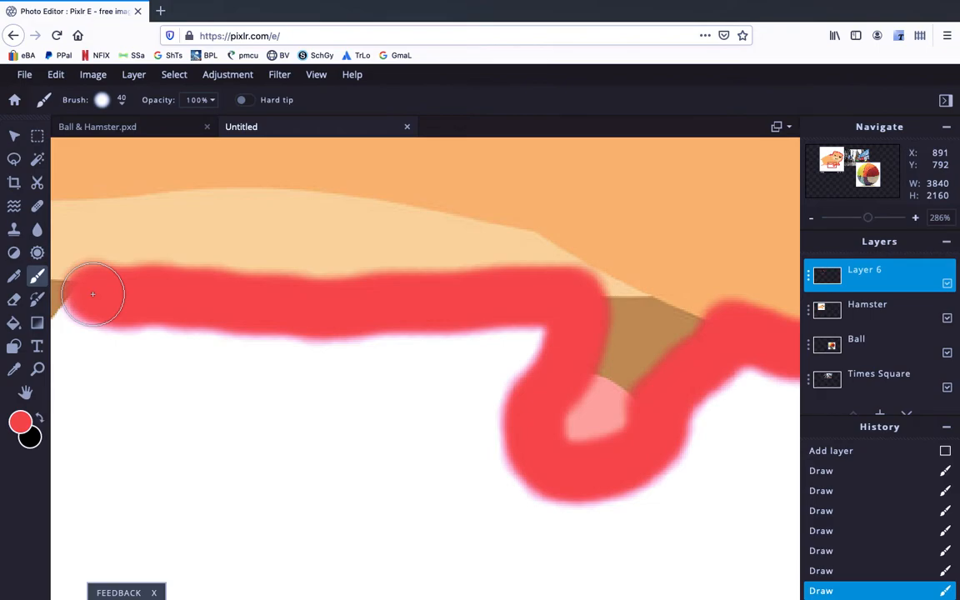
pyautogui.scroll(-10, 93, 293)
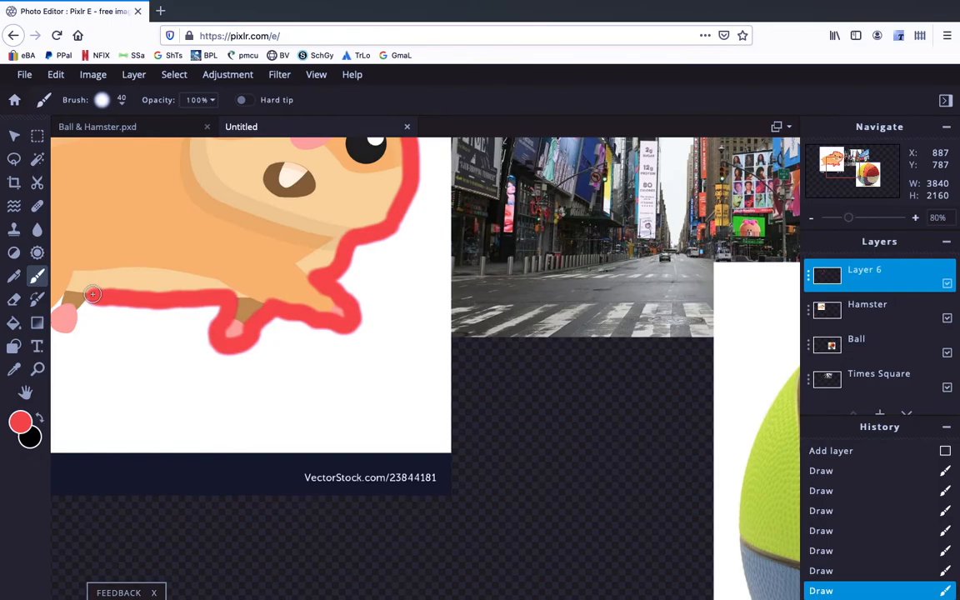
pyautogui.scroll(3, 92, 294)
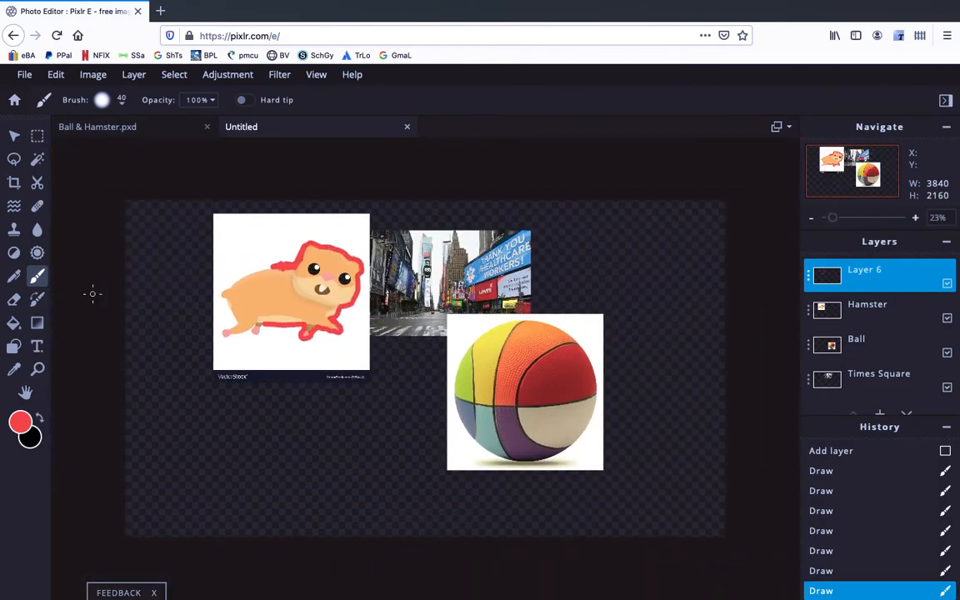
pyautogui.scroll(1, 93, 294)
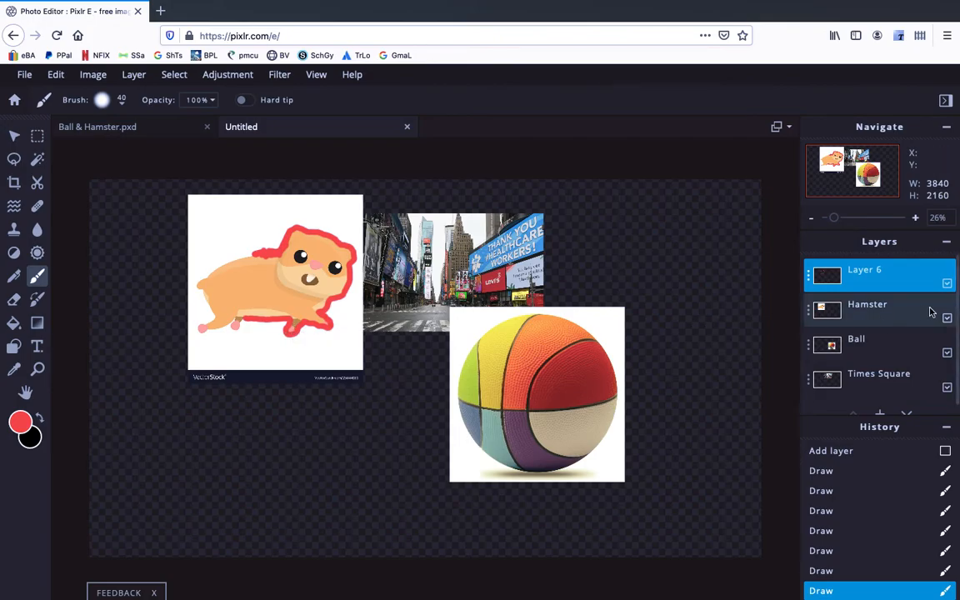
# Step: Toggle the red outline layer's visibility repeatedly to compare the hamster with and without the outline
pyautogui.click(948, 287)
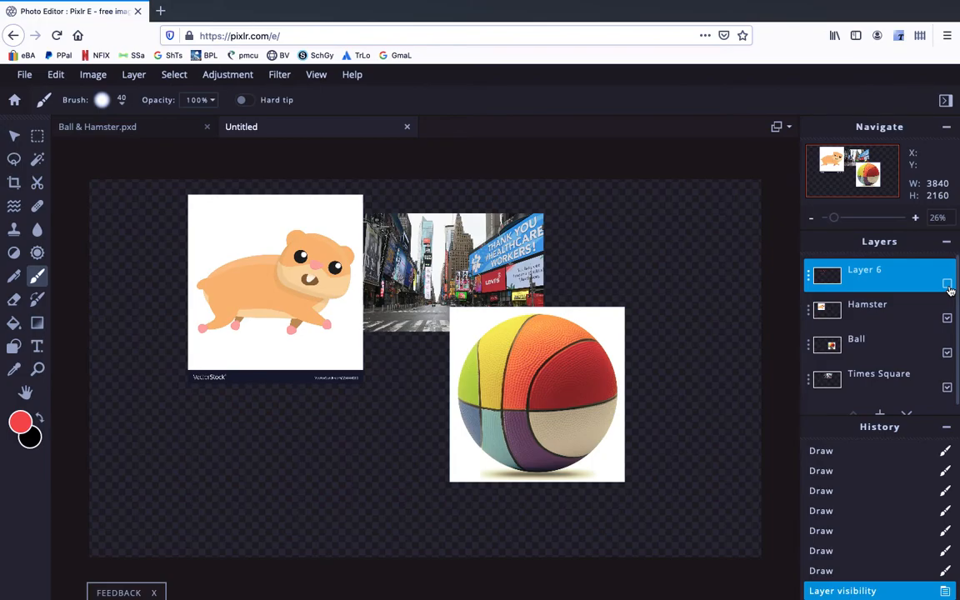
pyautogui.click(948, 286)
pyautogui.click(948, 286)
pyautogui.click(948, 285)
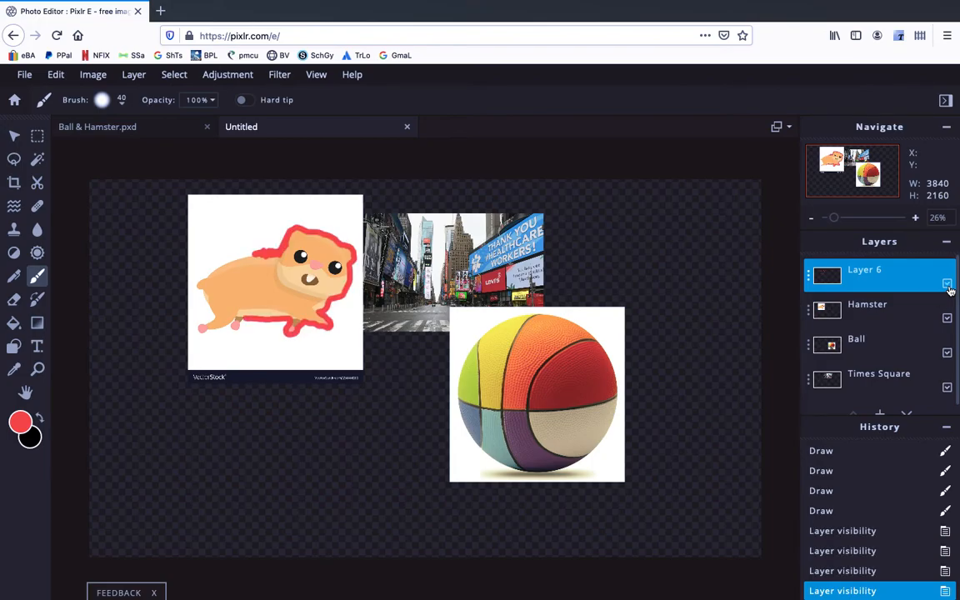
pyautogui.click(948, 286)
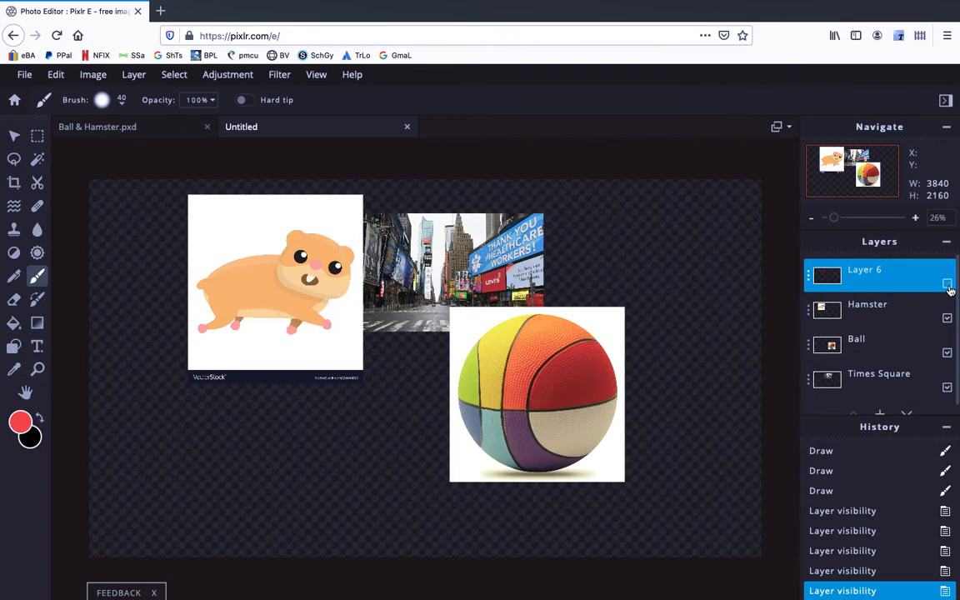
pyautogui.click(948, 286)
pyautogui.click(948, 286)
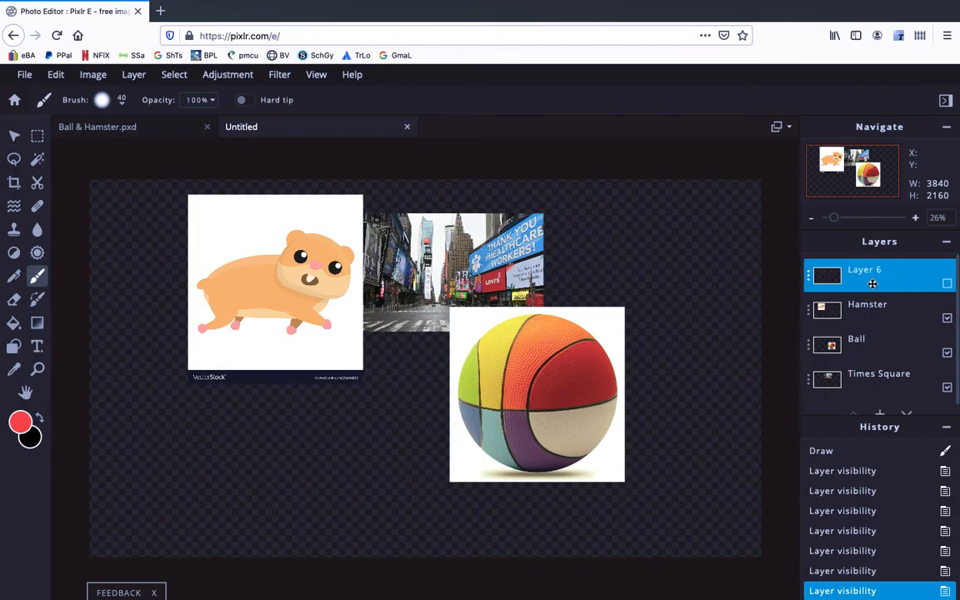
pyautogui.click(947, 284)
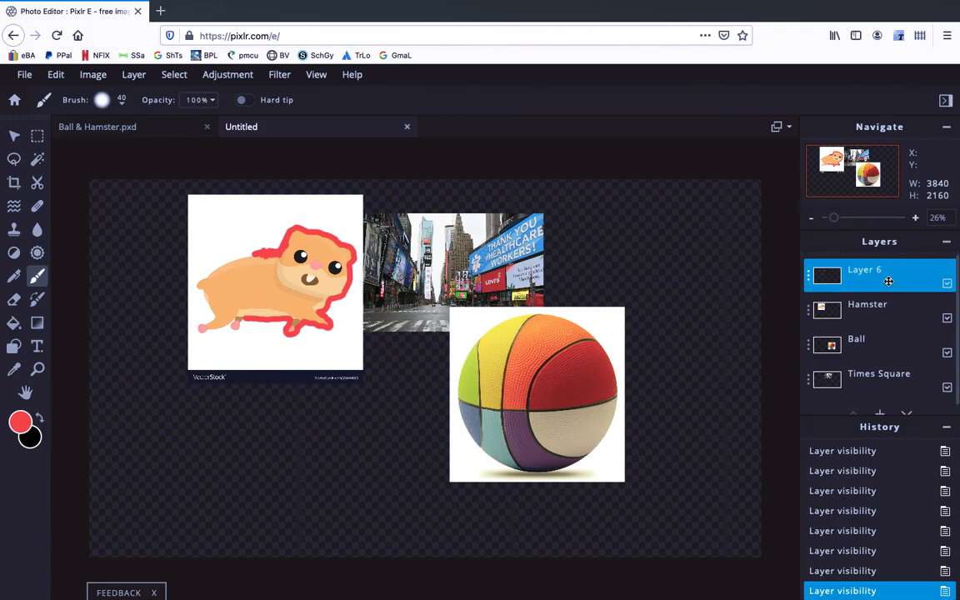
# Step: Open the red outline layer's settings and delete the layer
pyautogui.click(808, 283)
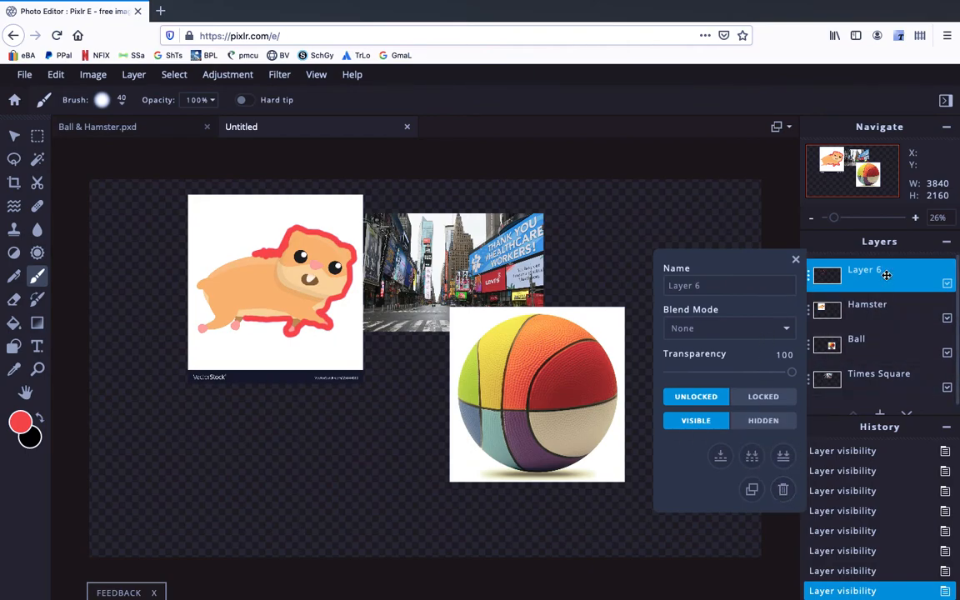
pyautogui.press('Delete')
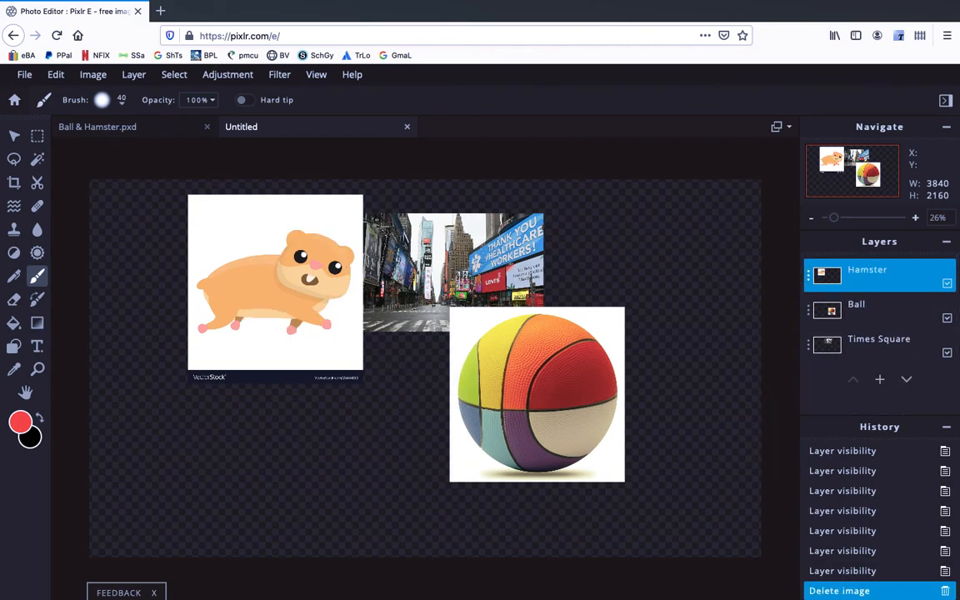